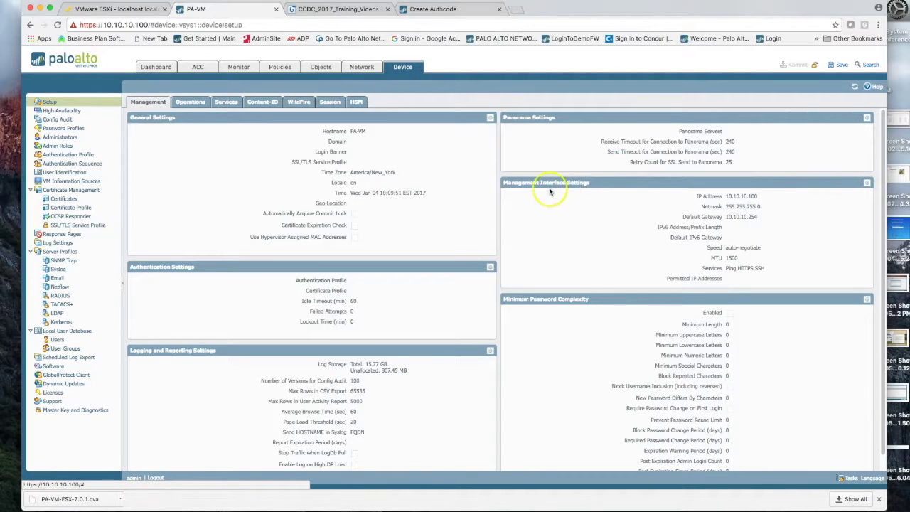
Examine the management interface settings, the DNS and NTP service settings, and the configuration operations in the device setup.
{"action": "left_click", "coordinate": [867, 184]}
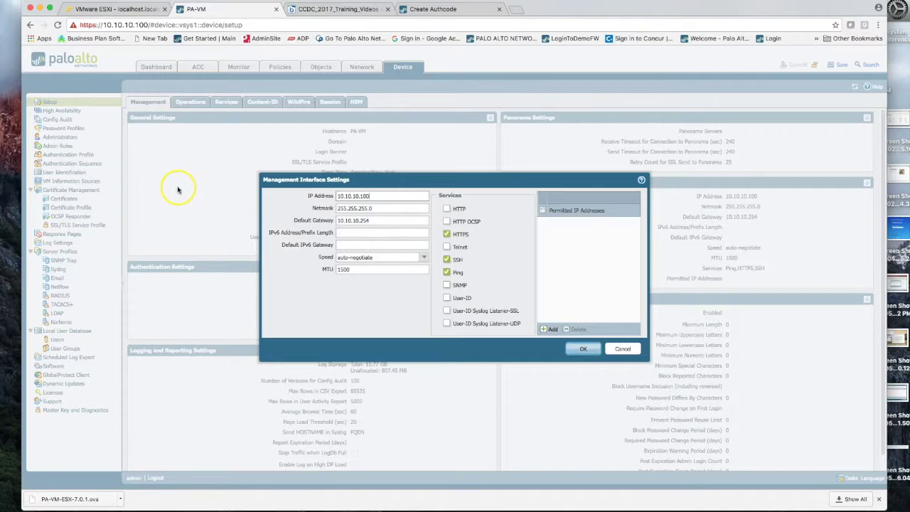
{"action": "left_click", "coordinate": [619, 348]}
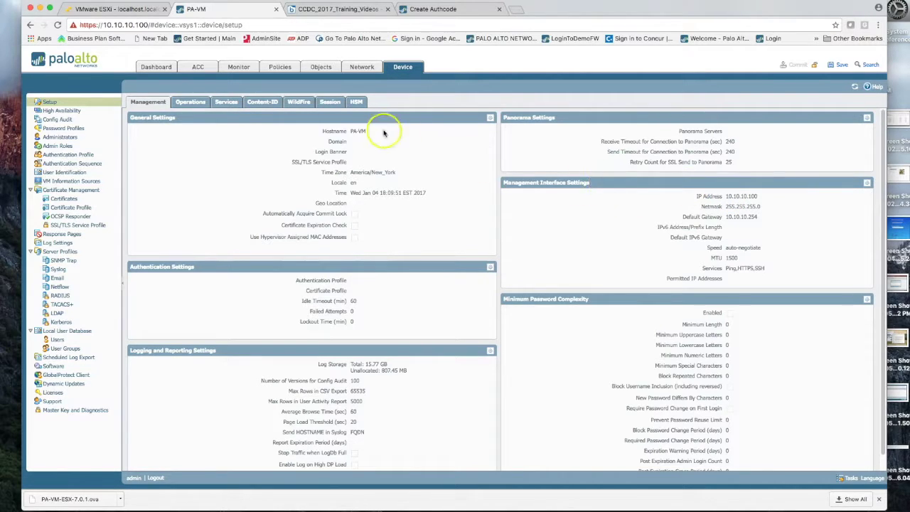
{"action": "left_click", "coordinate": [226, 103]}
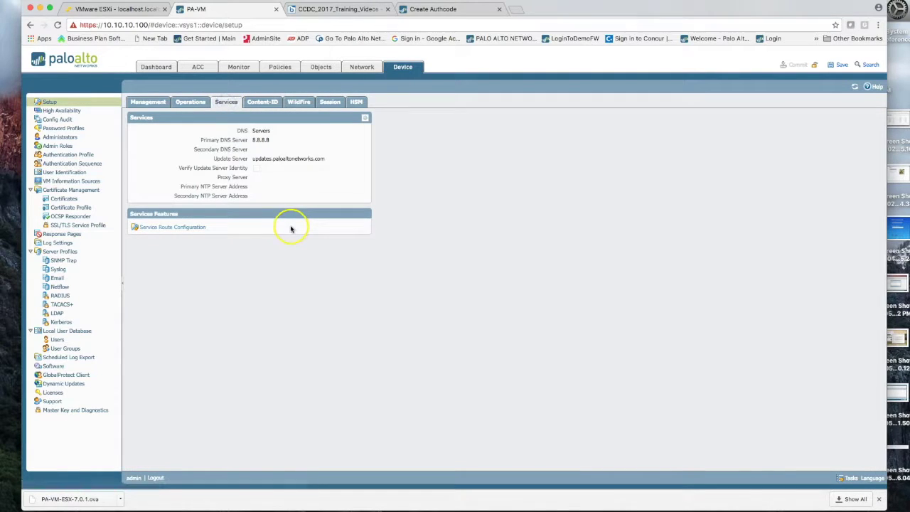
{"action": "left_click", "coordinate": [365, 117]}
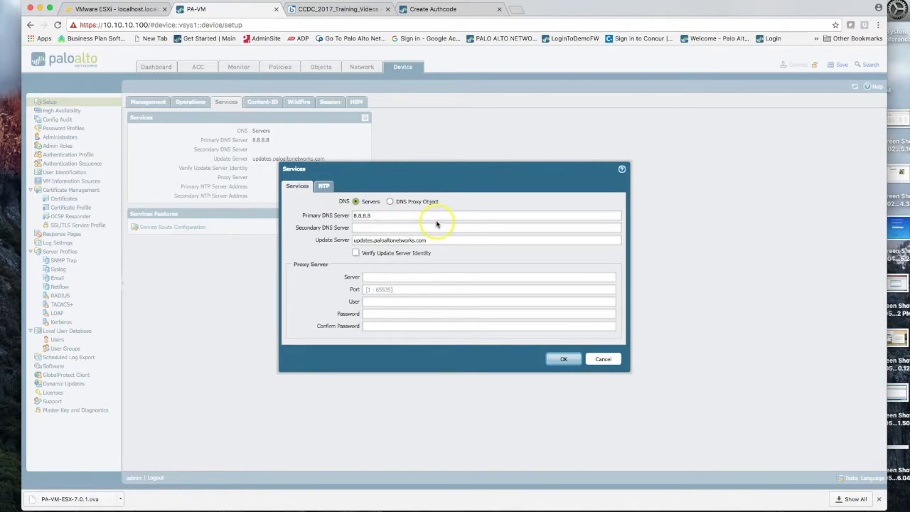
{"action": "left_click", "coordinate": [324, 187]}
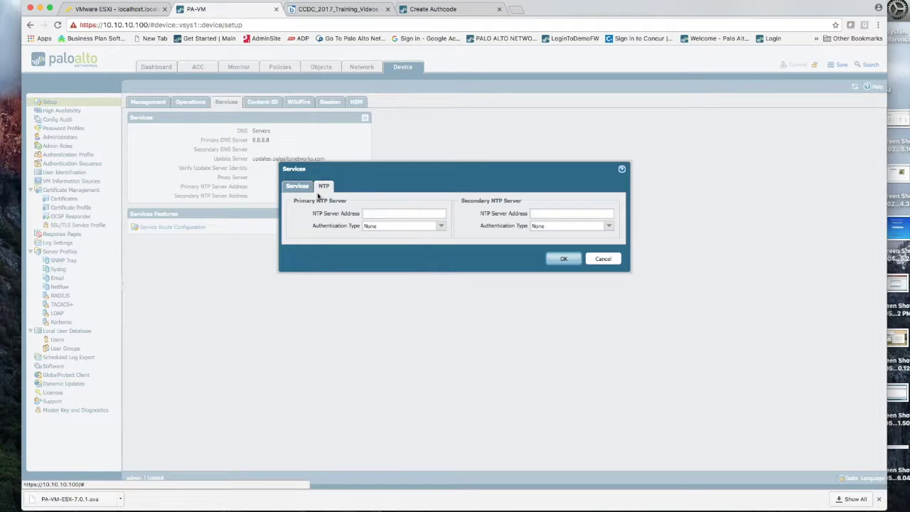
{"action": "left_click", "coordinate": [300, 189]}
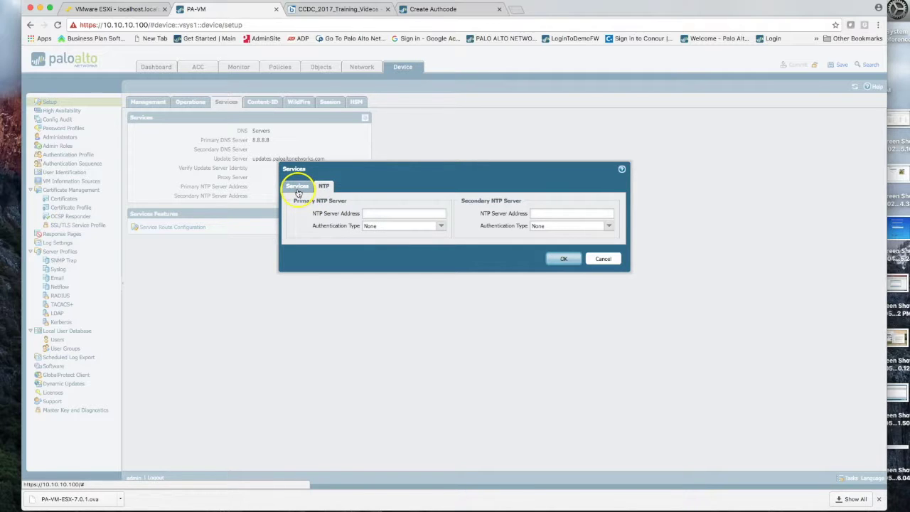
{"action": "left_click", "coordinate": [598, 258]}
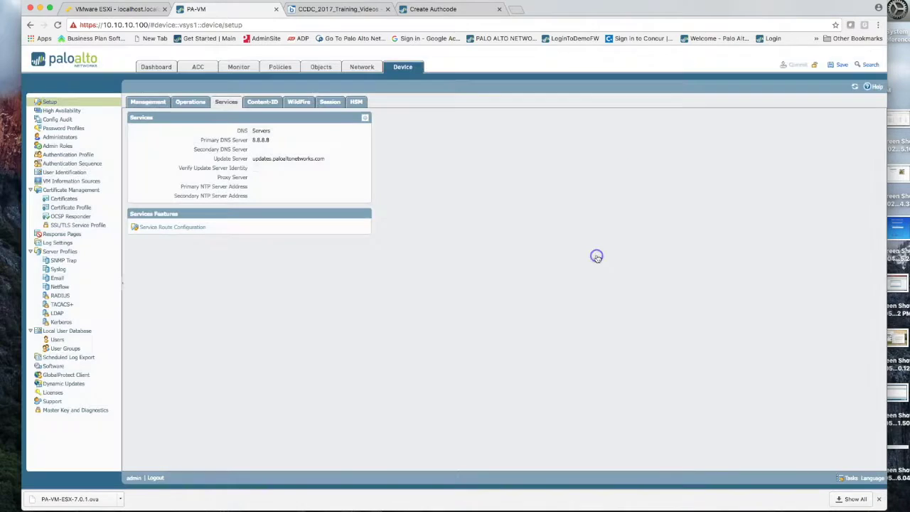
{"action": "left_click", "coordinate": [190, 105]}
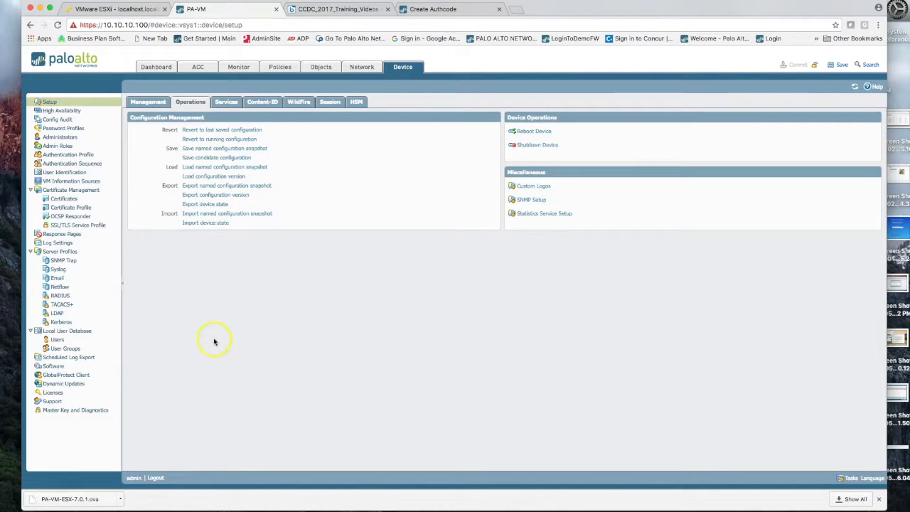
Review the device licenses and the authorization code prompt for activating a feature, leaving without entering a code.
{"action": "left_click", "coordinate": [60, 394]}
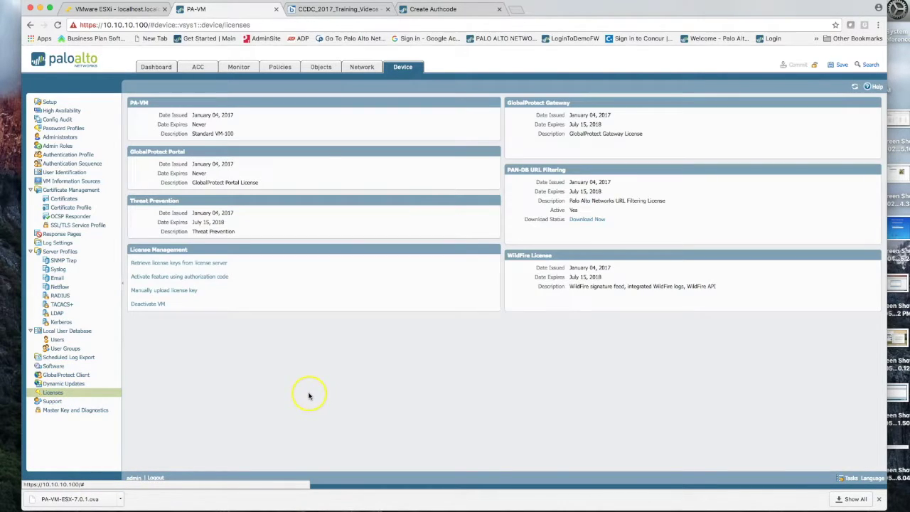
{"action": "left_click", "coordinate": [177, 277]}
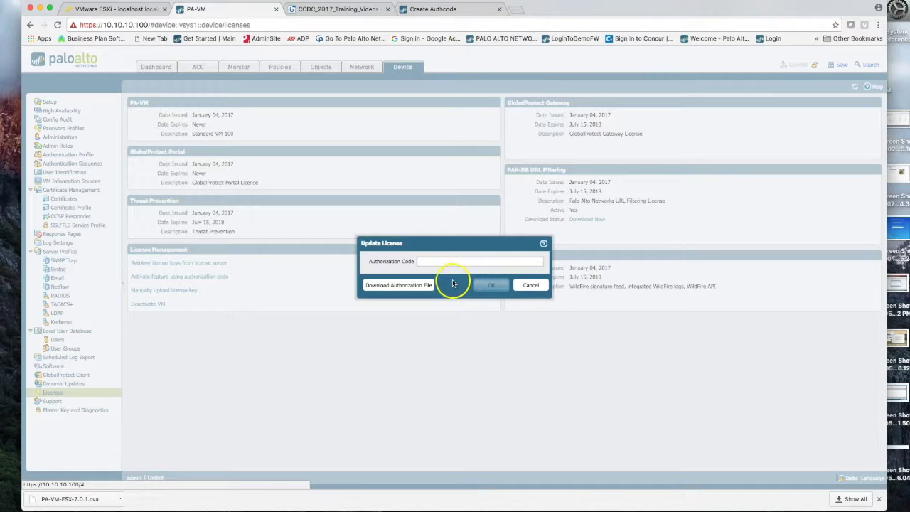
{"action": "left_click", "coordinate": [531, 286]}
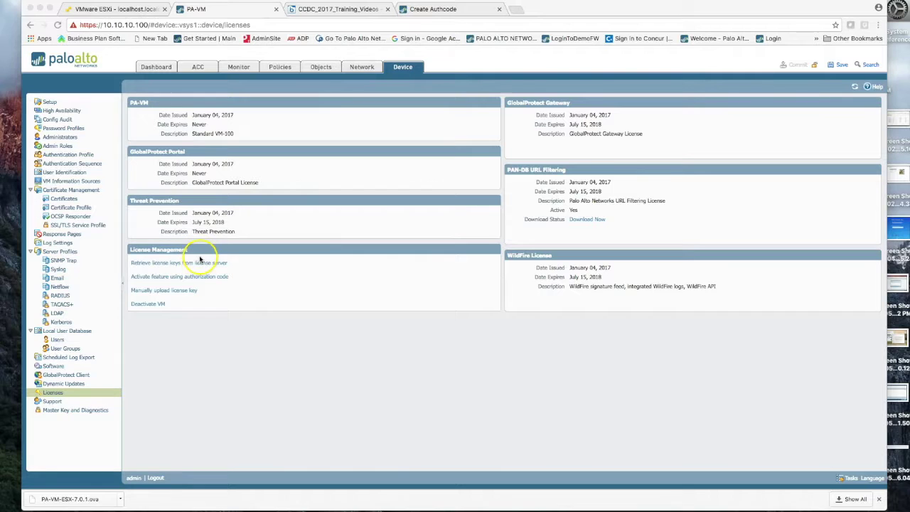
Check for dynamic updates and download the Applications and Threats content version 650-3771.
{"action": "left_click", "coordinate": [60, 384]}
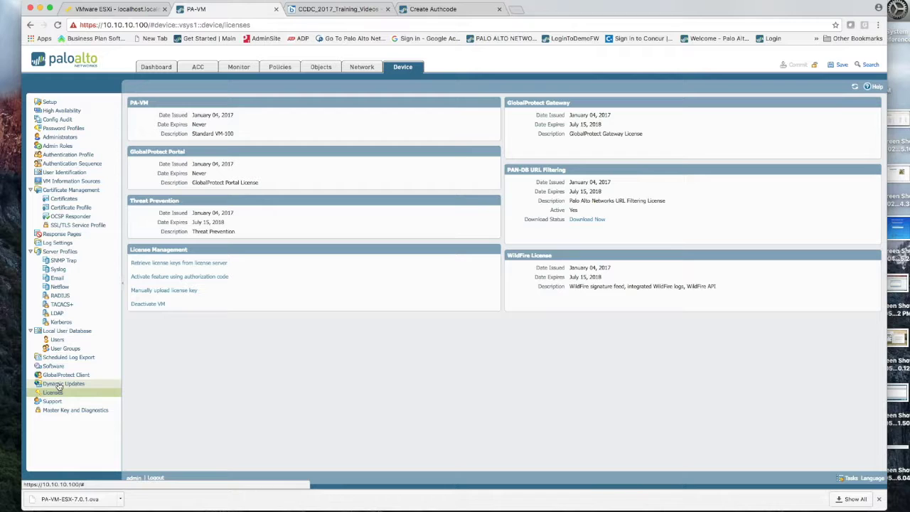
{"action": "left_click", "coordinate": [59, 385]}
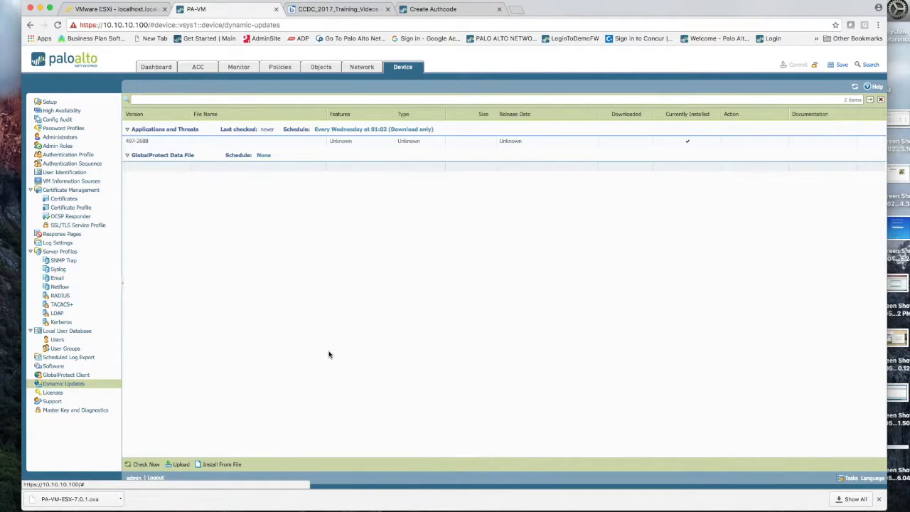
{"action": "left_click", "coordinate": [149, 464]}
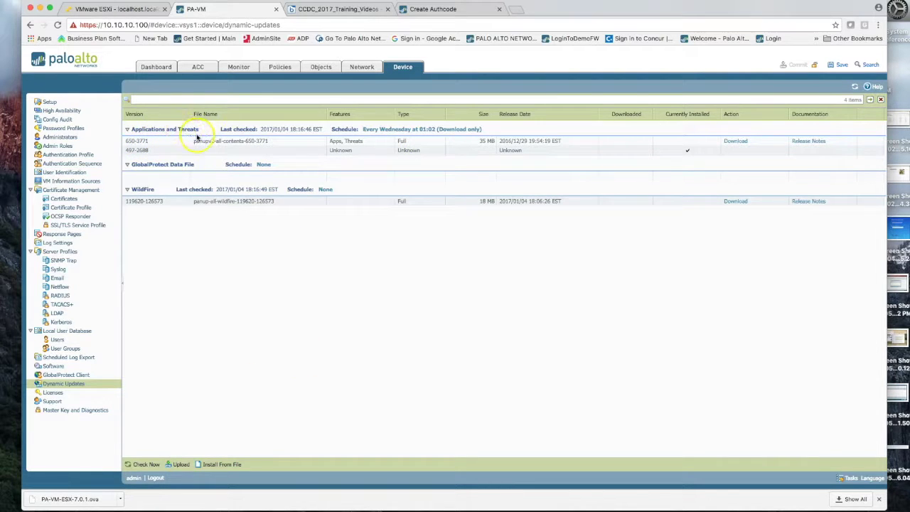
{"action": "left_click", "coordinate": [743, 140]}
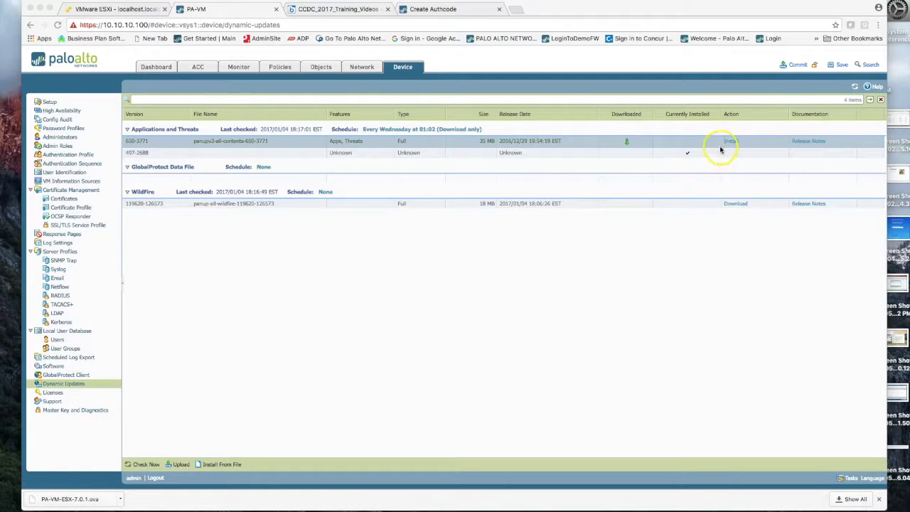
{"action": "left_click", "coordinate": [731, 142]}
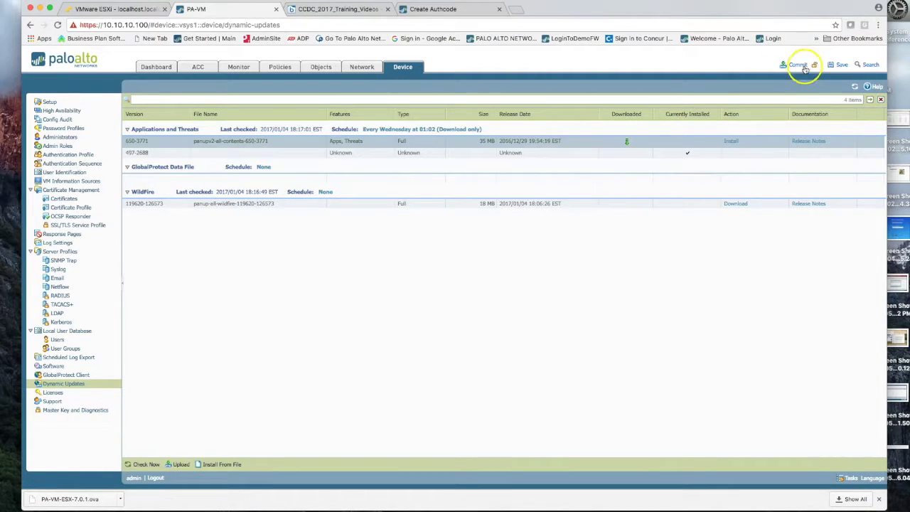
Commit the pending changes to the firewall's running configuration.
{"action": "left_click", "coordinate": [798, 64]}
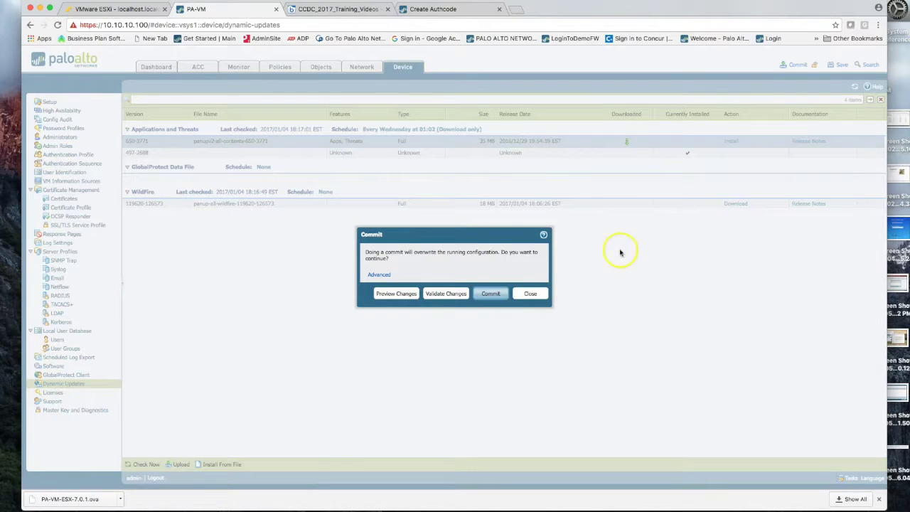
{"action": "left_click", "coordinate": [490, 293]}
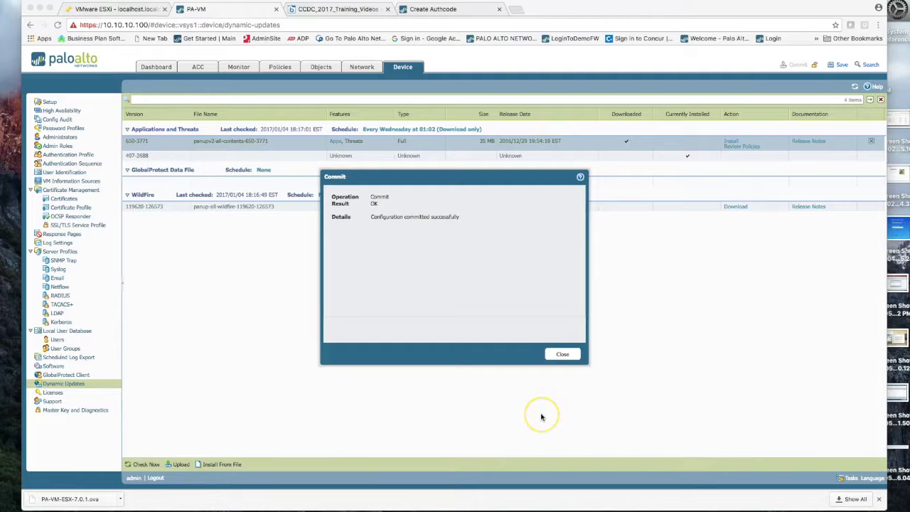
{"action": "left_click", "coordinate": [562, 355]}
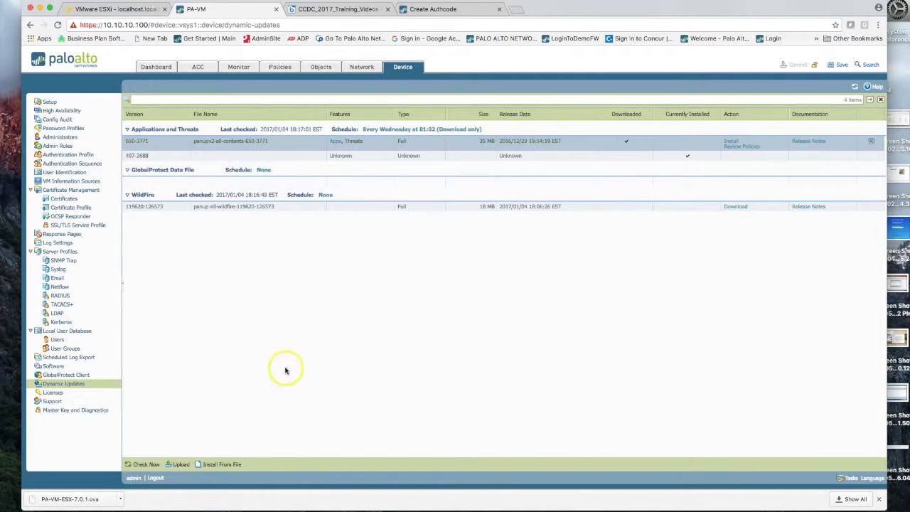
Install the downloaded Applications and Threats version 650-3771 without disabling new apps in the content update.
{"action": "left_click", "coordinate": [732, 142]}
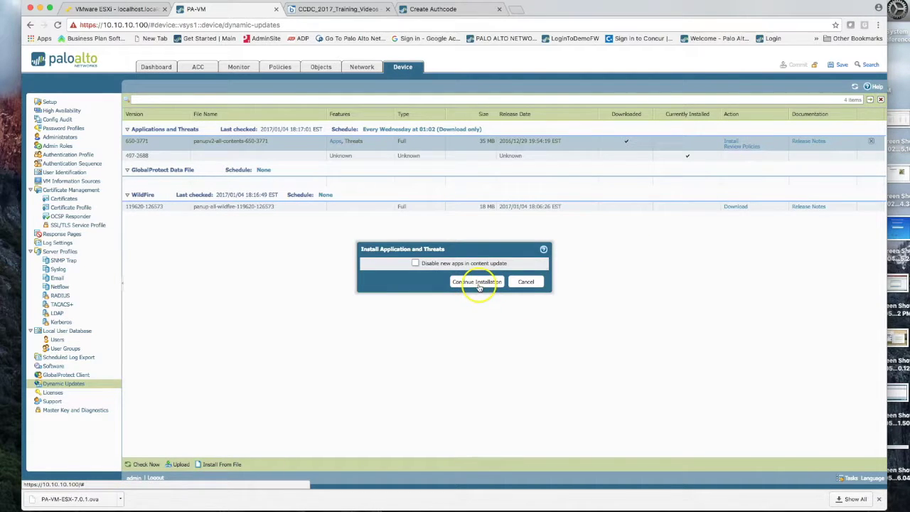
{"action": "left_click", "coordinate": [477, 282]}
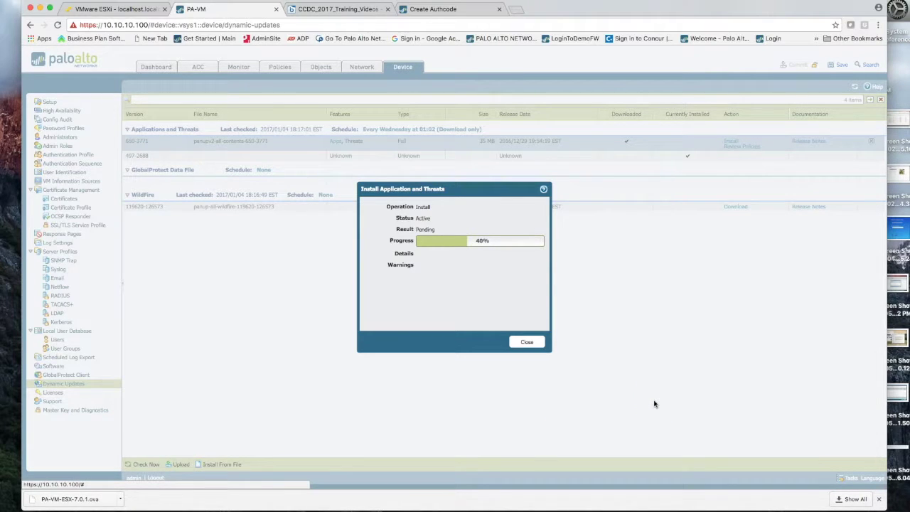
{"action": "left_click", "coordinate": [661, 402]}
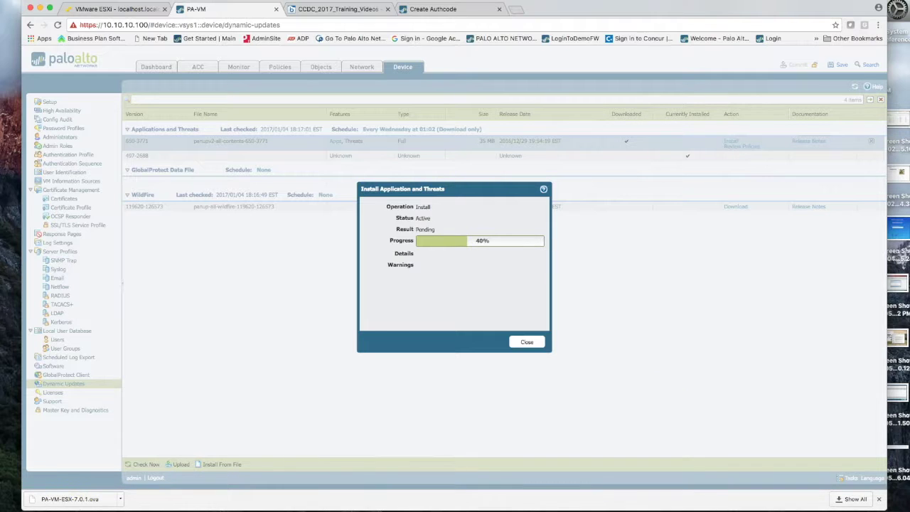
{"action": "left_click", "coordinate": [384, 377]}
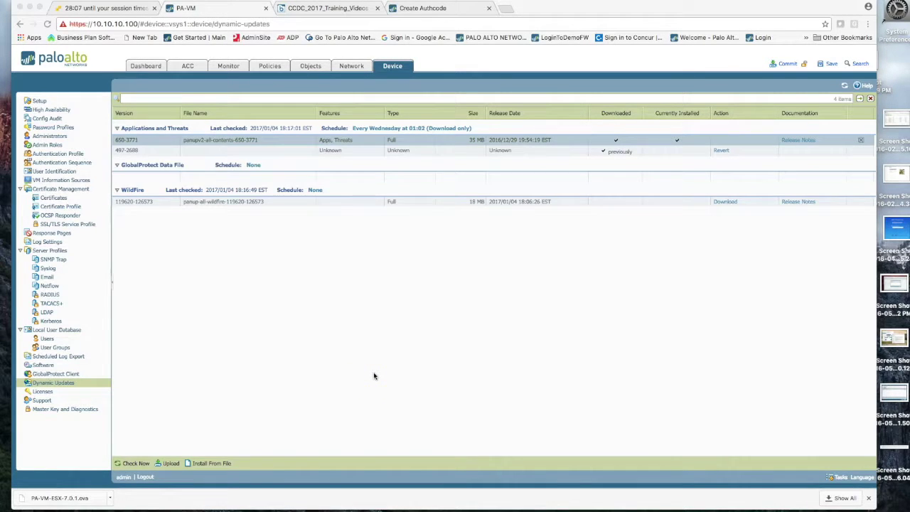
Commit the configuration again after installing the Applications and Threats content.
{"action": "left_click", "coordinate": [787, 65]}
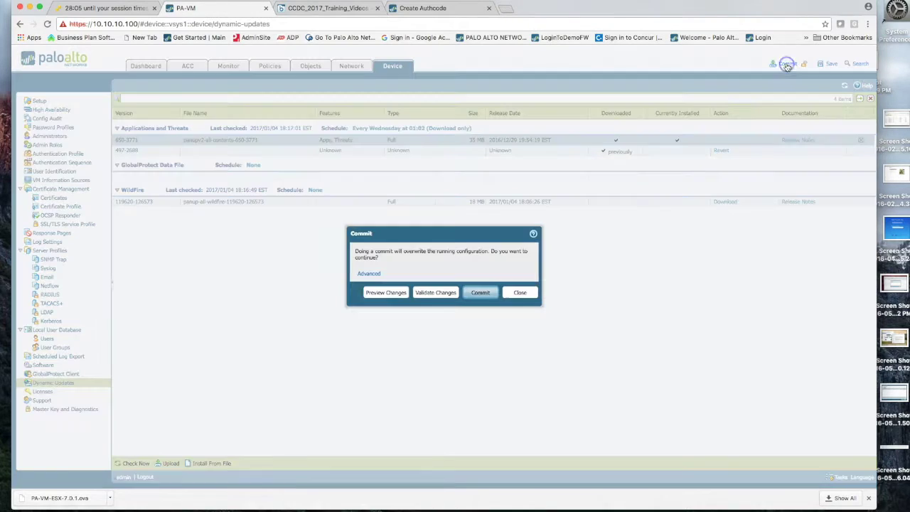
{"action": "left_click", "coordinate": [480, 293]}
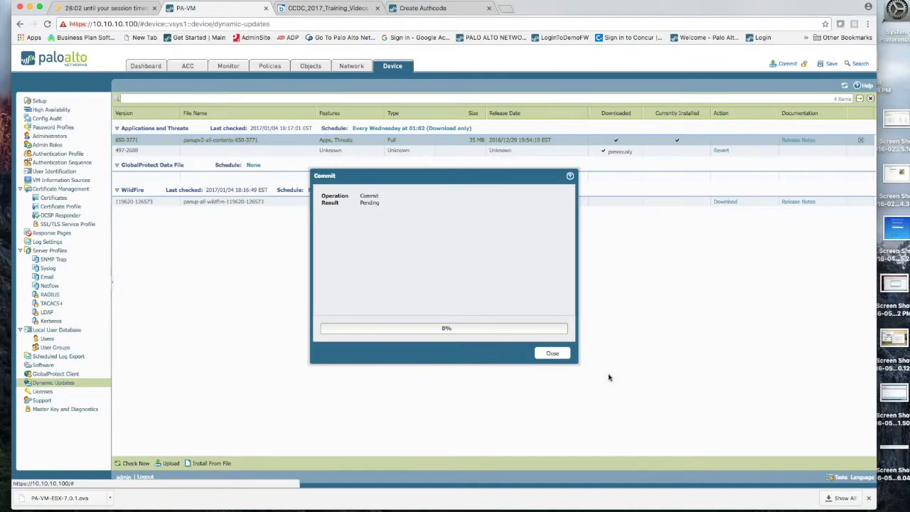
{"action": "left_click", "coordinate": [612, 375]}
{"action": "left_click", "coordinate": [556, 354]}
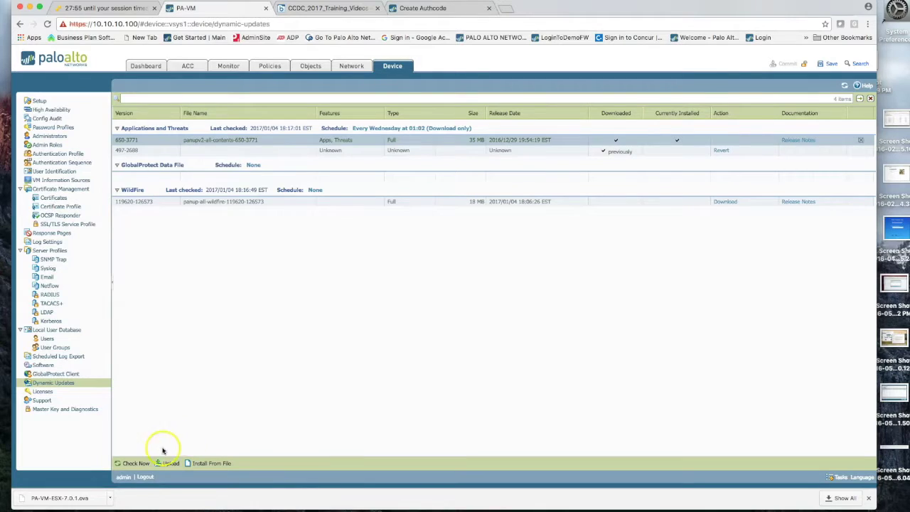
Check again for dynamic updates and download the antivirus package version 2113-2598.
{"action": "left_click", "coordinate": [133, 467]}
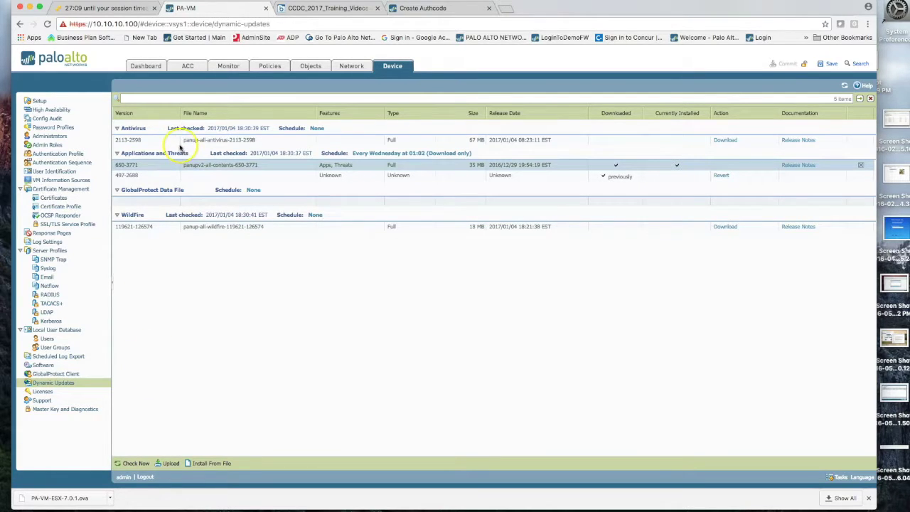
{"action": "left_click", "coordinate": [726, 140]}
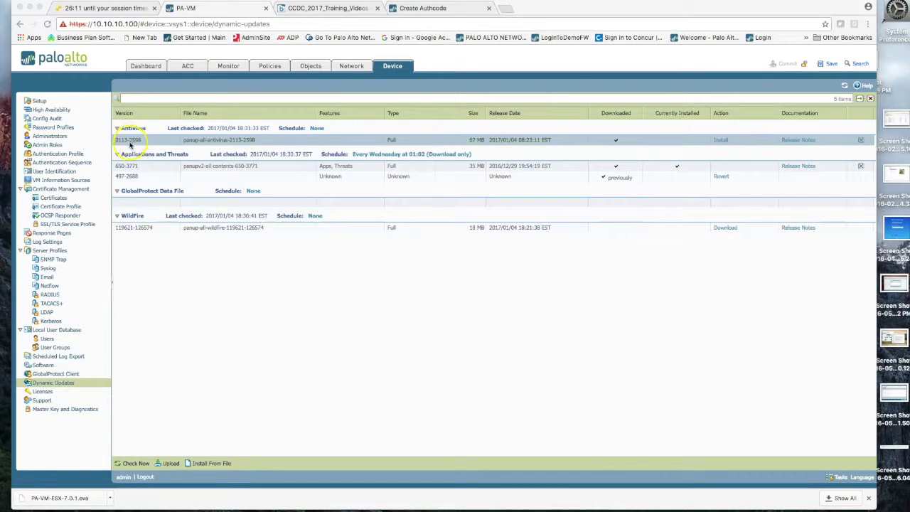
Install the downloaded antivirus version 2113-2598, running the installation a second time after closing the first result.
{"action": "left_click", "coordinate": [721, 142]}
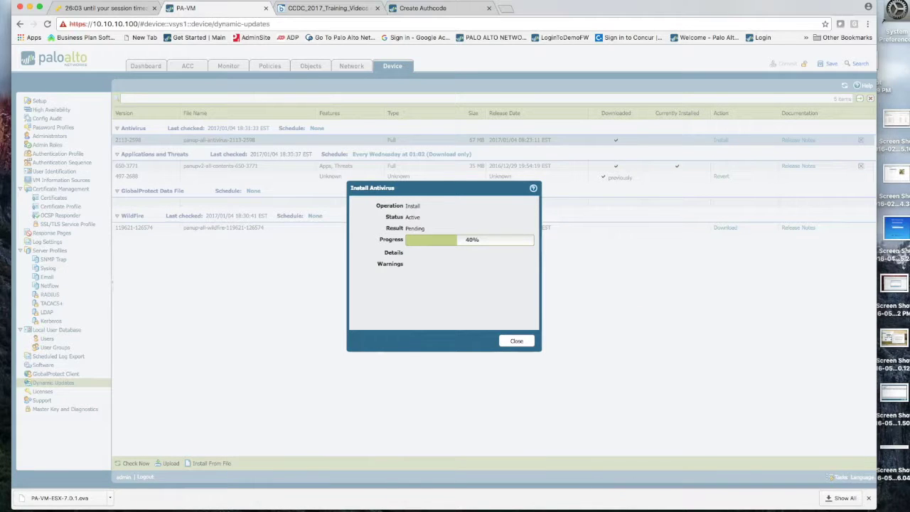
{"action": "left_click", "coordinate": [543, 347]}
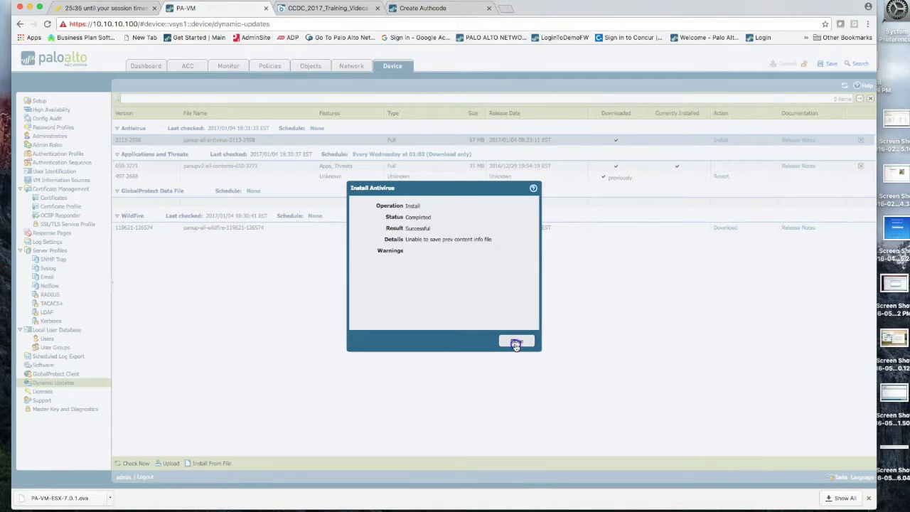
{"action": "left_click", "coordinate": [517, 342]}
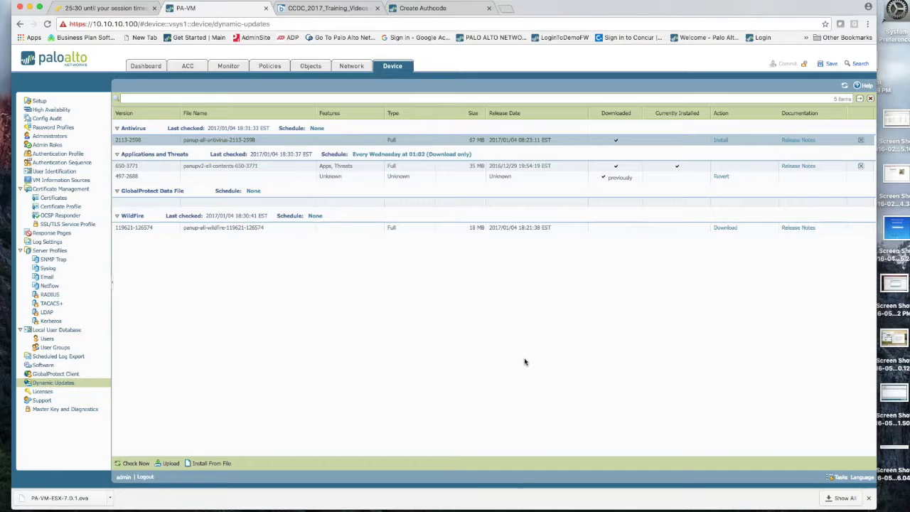
{"action": "left_click", "coordinate": [720, 140]}
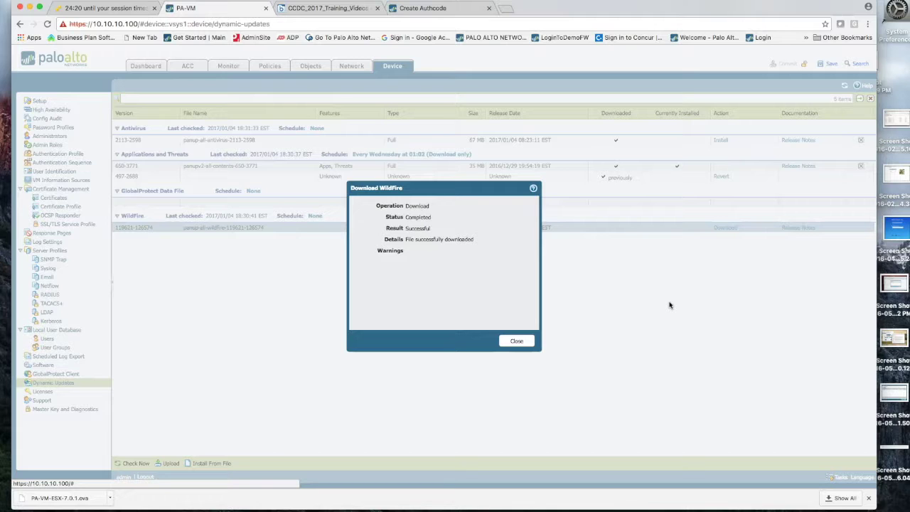
{"action": "left_click", "coordinate": [516, 342]}
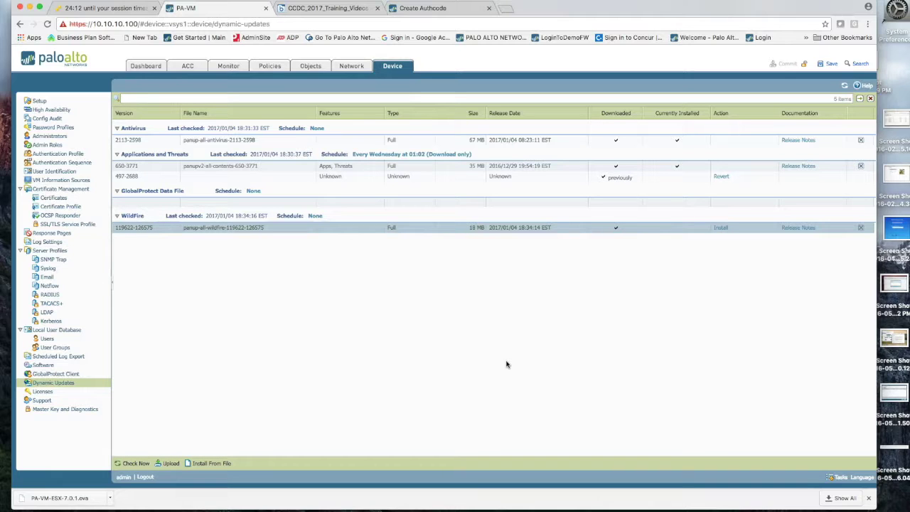
{"action": "left_click", "coordinate": [722, 228]}
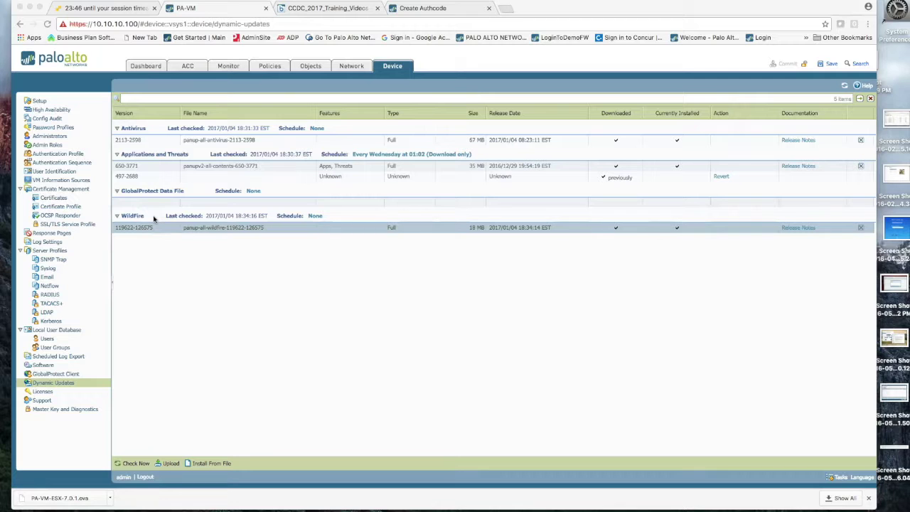
Review the recurrence options of the WildFire update schedule and leave the schedule dialog without saving.
{"action": "left_click", "coordinate": [315, 215]}
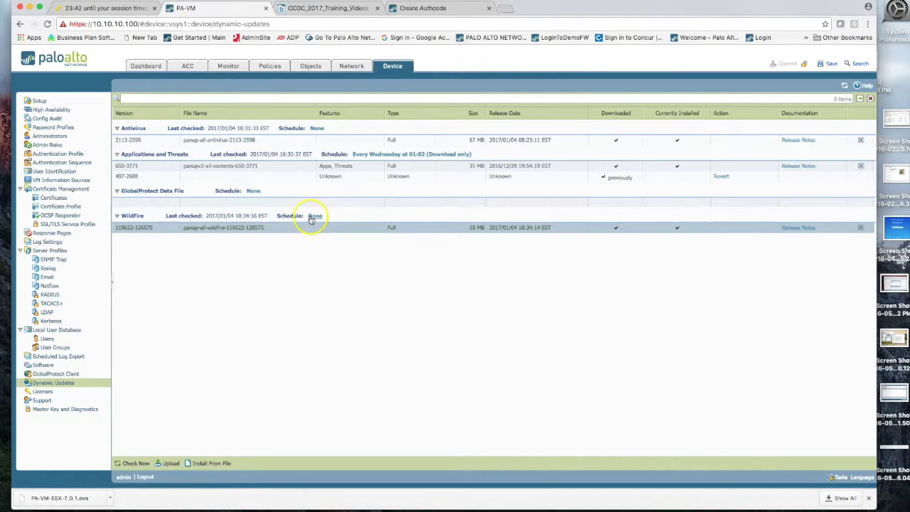
{"action": "left_click", "coordinate": [315, 215]}
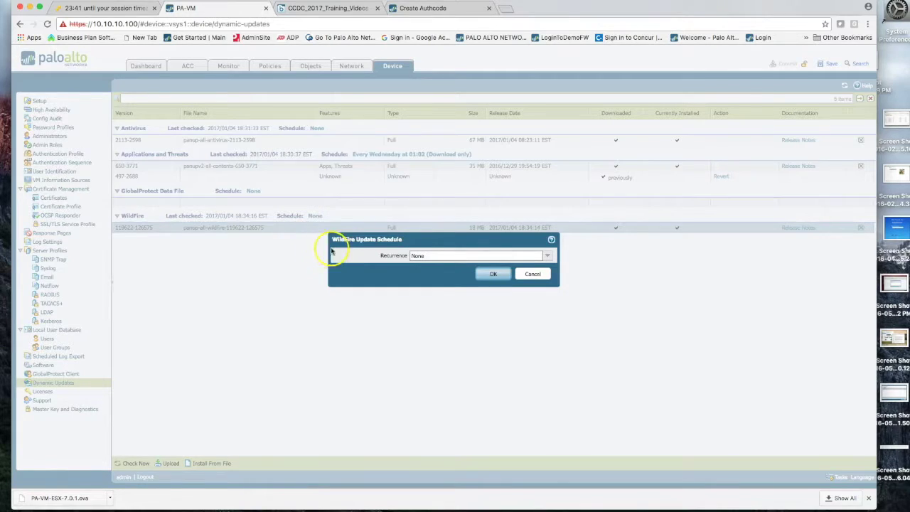
{"action": "left_click", "coordinate": [551, 256]}
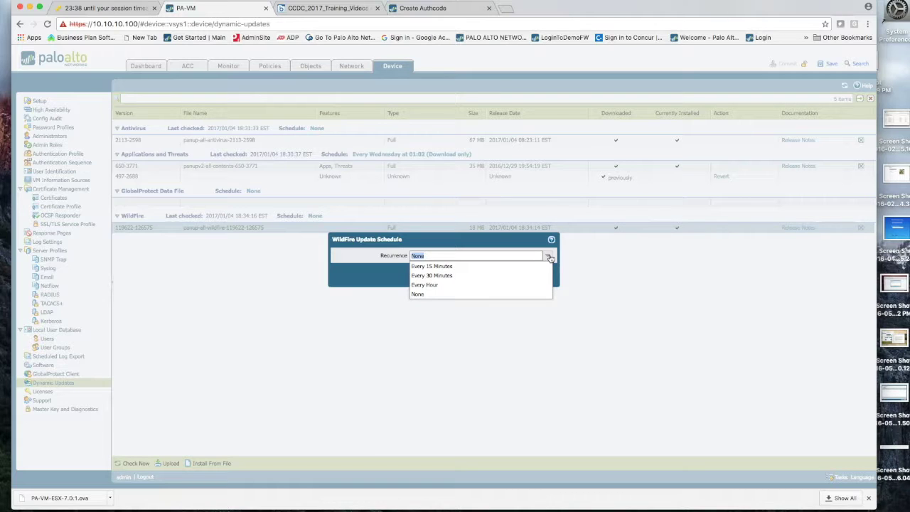
{"action": "left_click", "coordinate": [588, 260]}
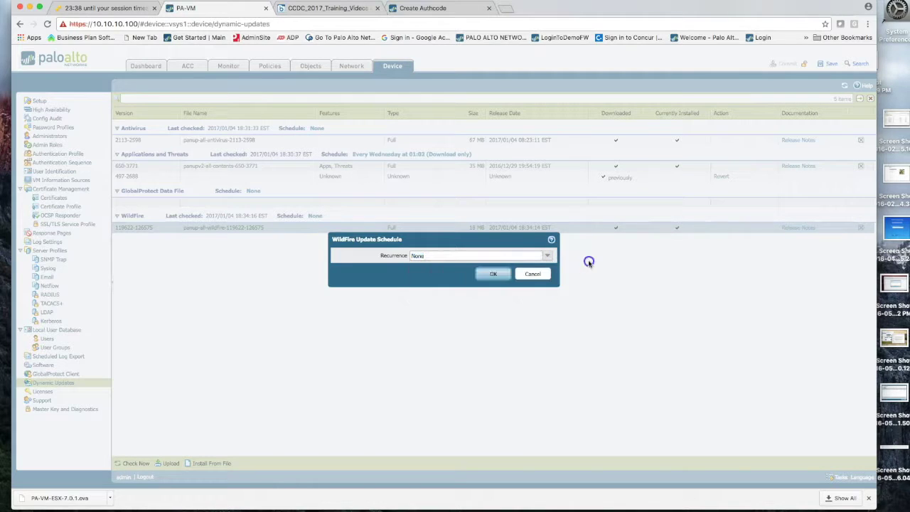
{"action": "left_click", "coordinate": [531, 274]}
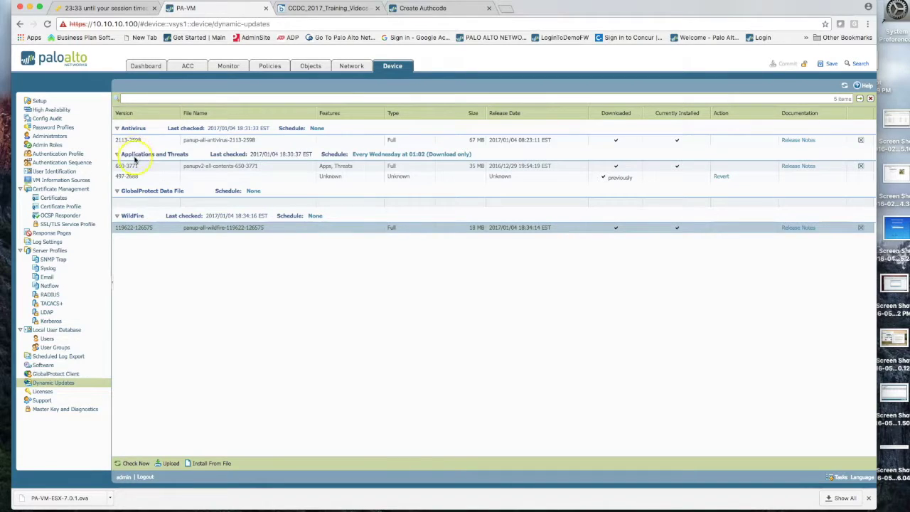
{"action": "left_click", "coordinate": [138, 154]}
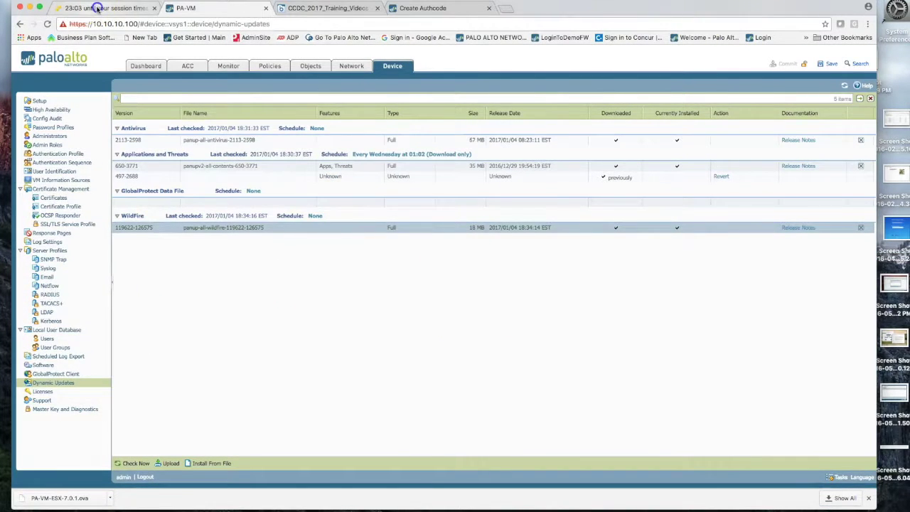
Switch to the VMware ESXi web client and view the snapshot options for the VM-100 virtual machine.
{"action": "left_click", "coordinate": [100, 8]}
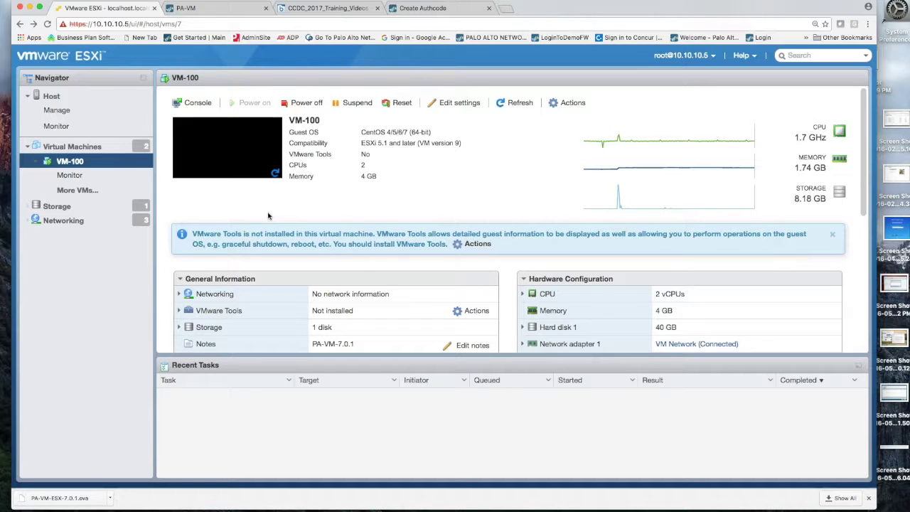
{"action": "left_click", "coordinate": [269, 216]}
{"action": "left_click", "coordinate": [256, 220]}
{"action": "right_click", "coordinate": [93, 161]}
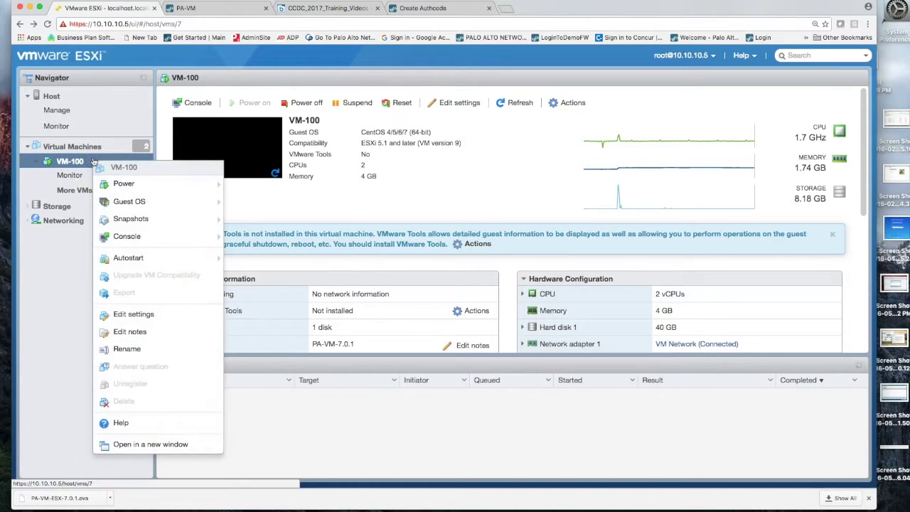
{"action": "mouse_move", "coordinate": [131, 219]}
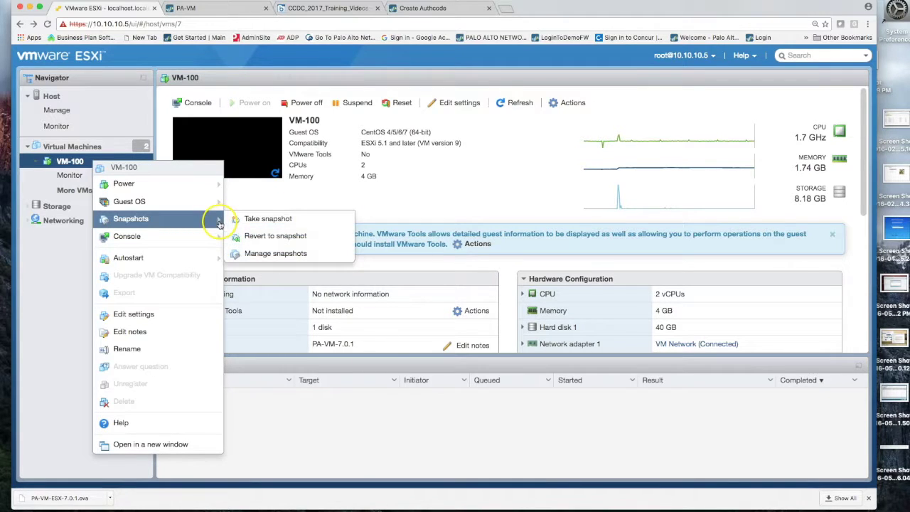
{"action": "left_click", "coordinate": [379, 201]}
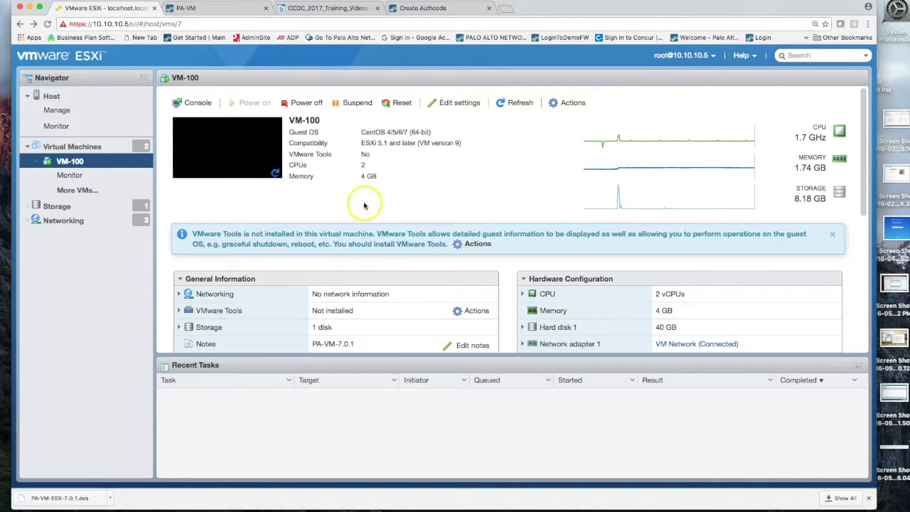
{"action": "left_click", "coordinate": [342, 193]}
Examine the files in the VM-100 folder on datastore1 and close the datastore browser.
{"action": "left_click", "coordinate": [64, 207]}
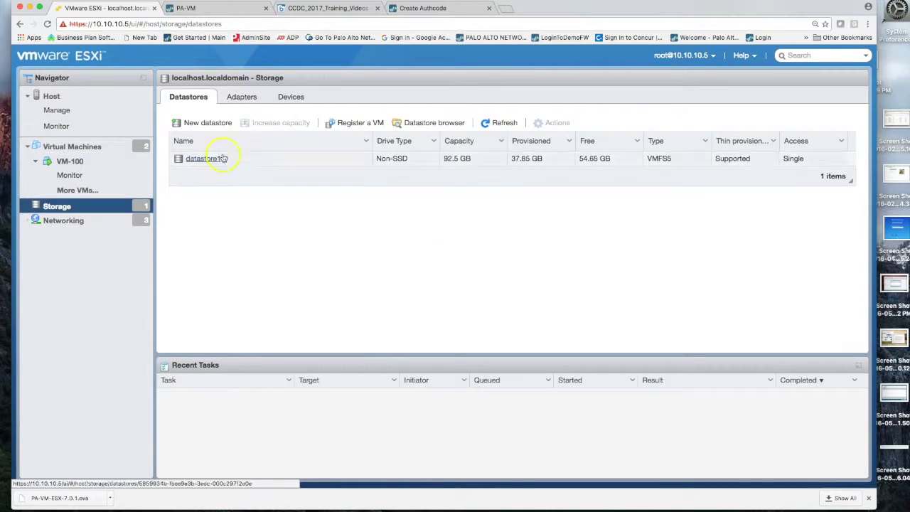
{"action": "left_click", "coordinate": [400, 122]}
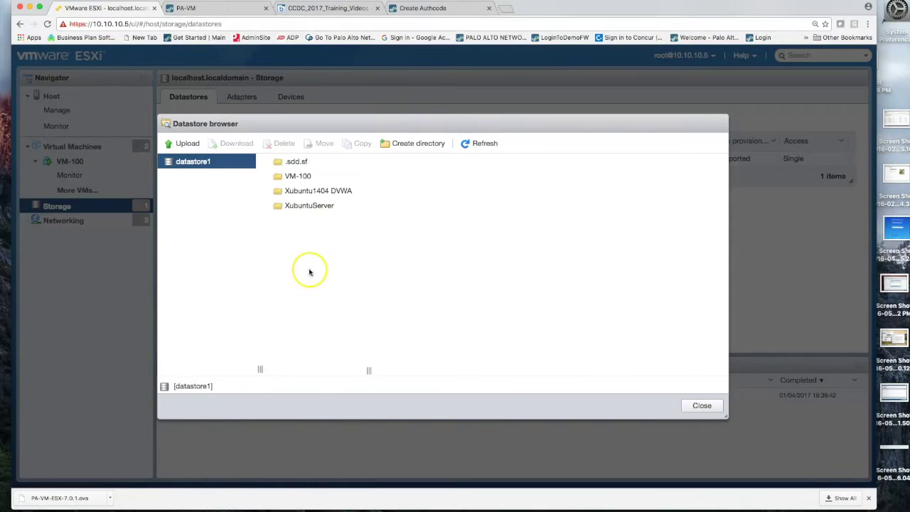
{"action": "left_click", "coordinate": [298, 177]}
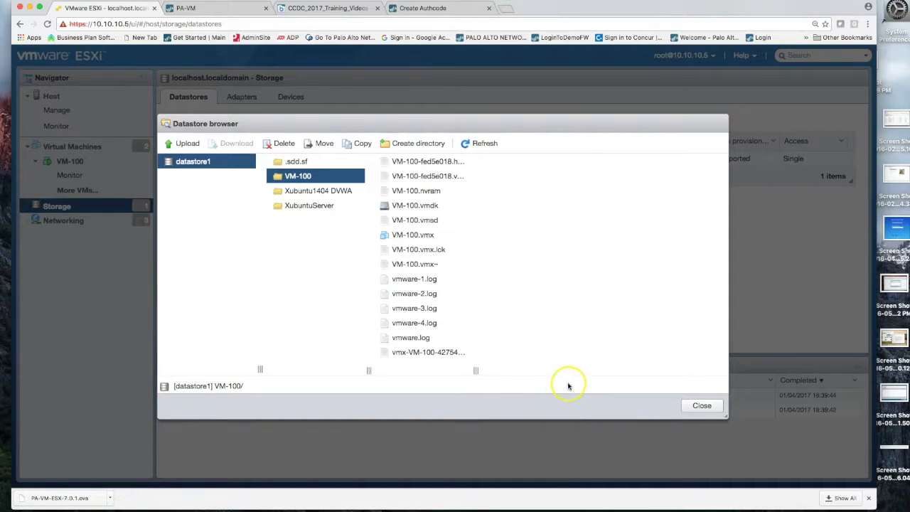
{"action": "left_click", "coordinate": [700, 405]}
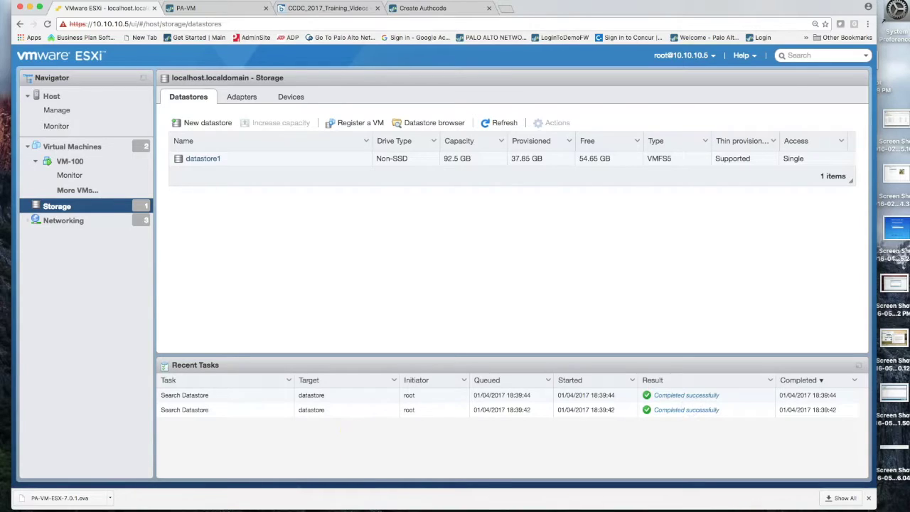
{"action": "key", "text": "super+Tab"}
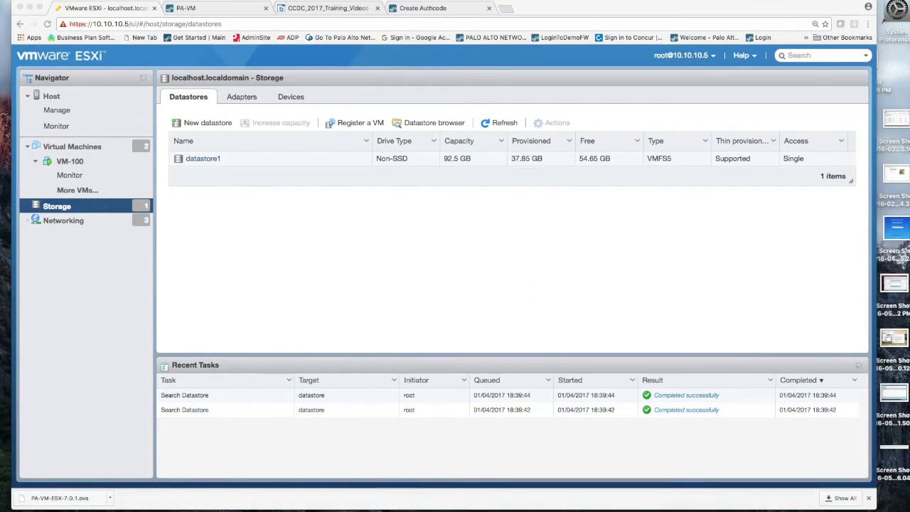